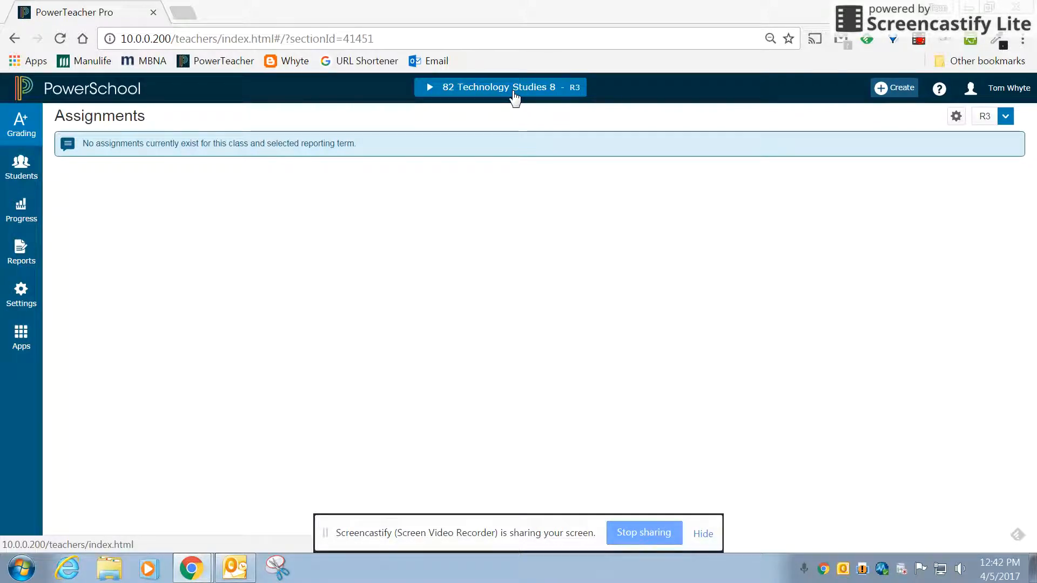
Check that the R3 traditional grade calculation for 82 Technology Studies 8 uses Standards Weighting with Mean, and save it
{"action": "left_click", "coordinate": [20, 298]}
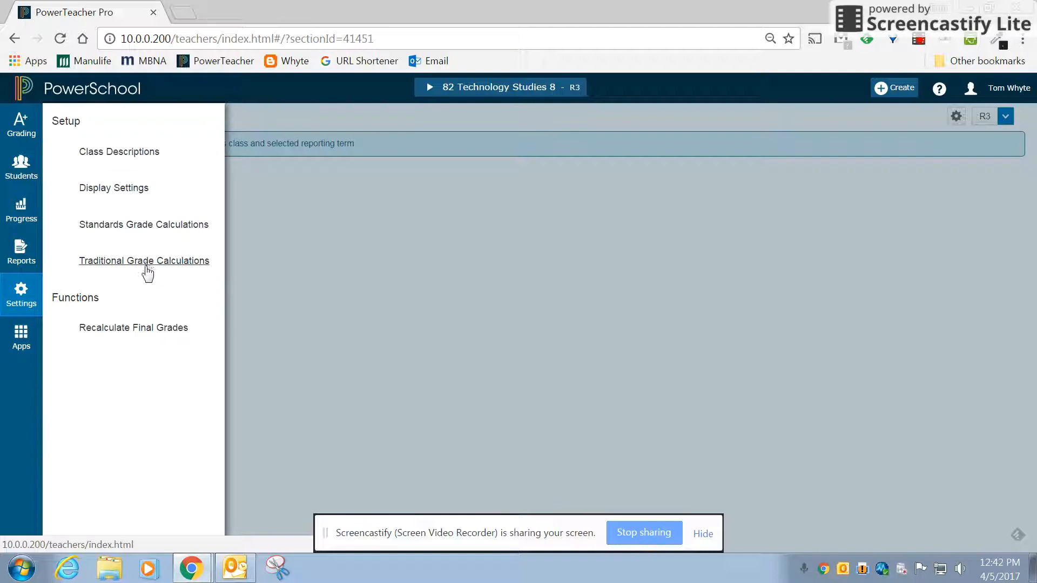
{"action": "left_click", "coordinate": [146, 265]}
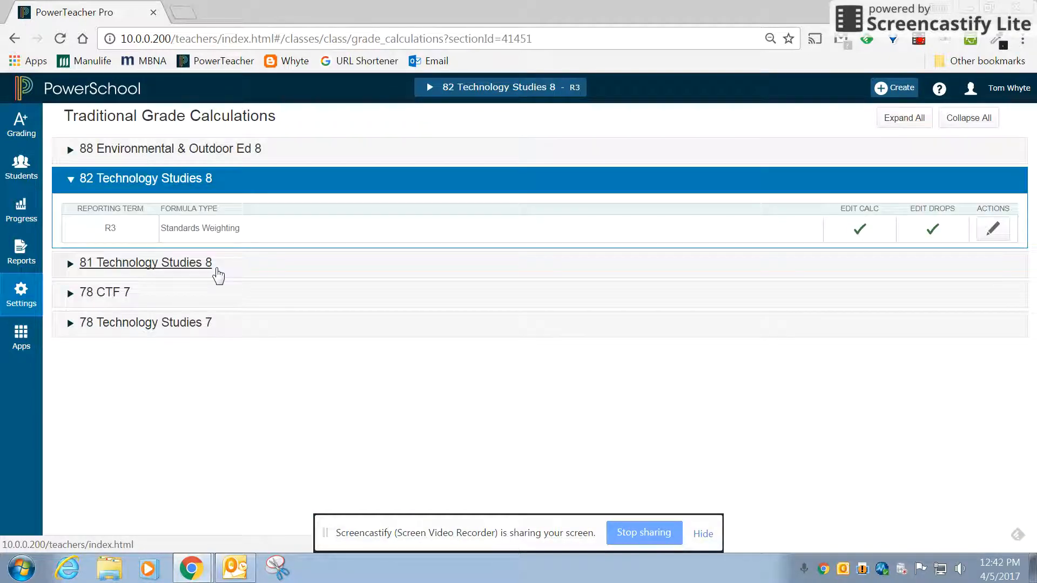
{"action": "left_click", "coordinate": [995, 232]}
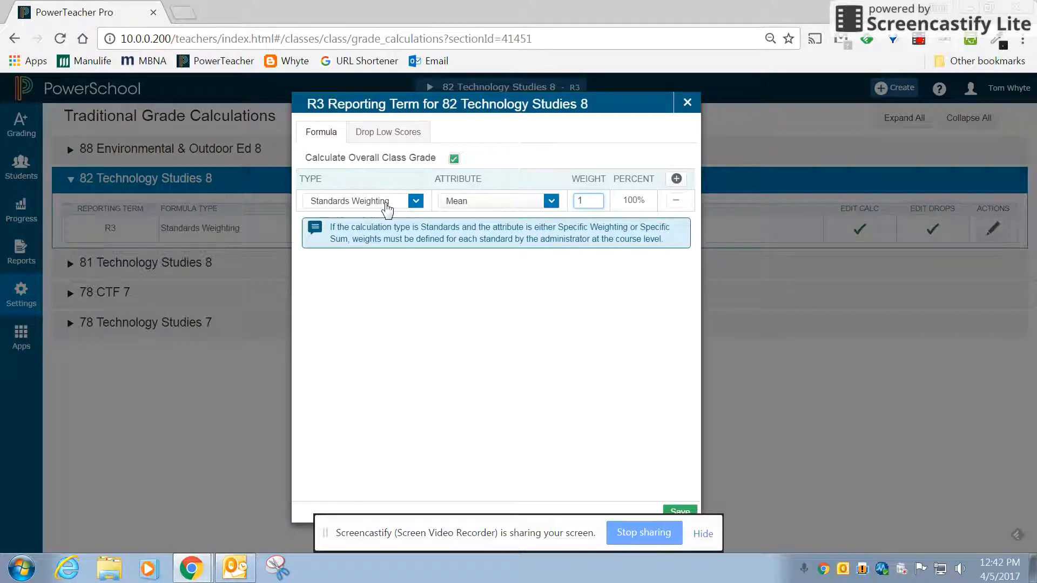
{"action": "left_click", "coordinate": [682, 511]}
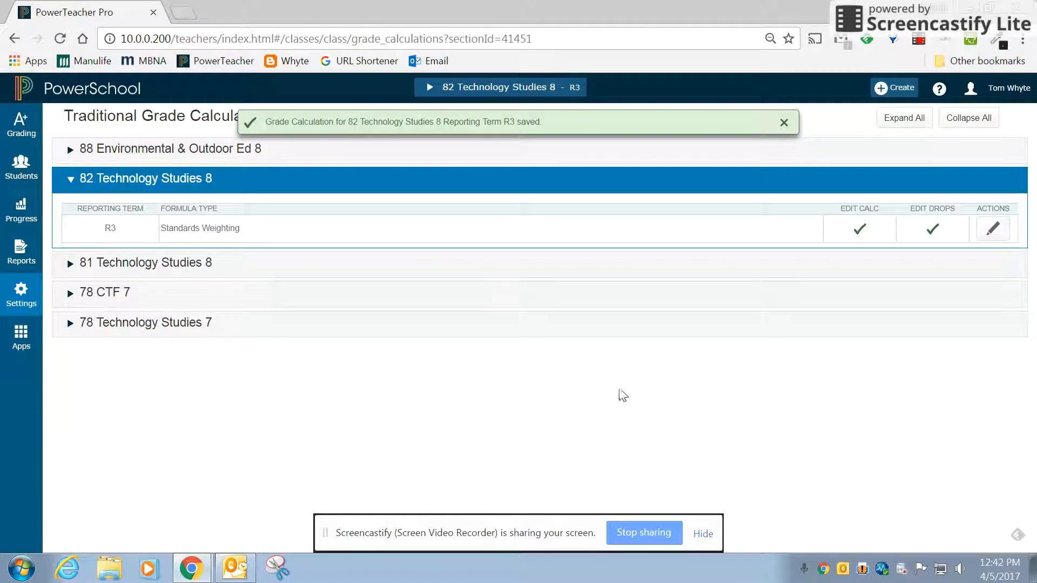
Check in the display settings that Grade is the value shown in the traditional grade column, and save the settings
{"action": "left_click", "coordinate": [24, 125]}
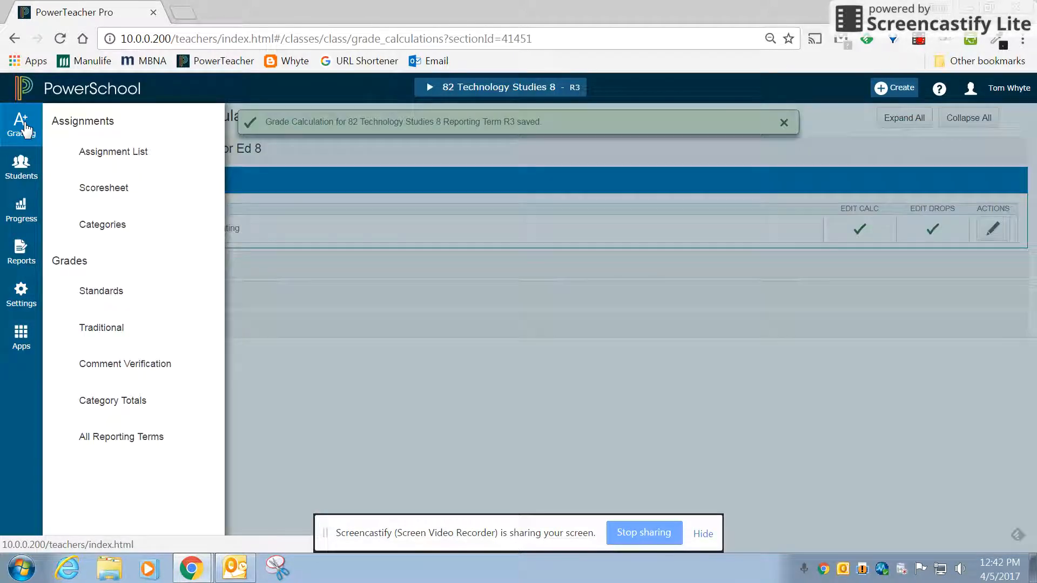
{"action": "left_click", "coordinate": [21, 294]}
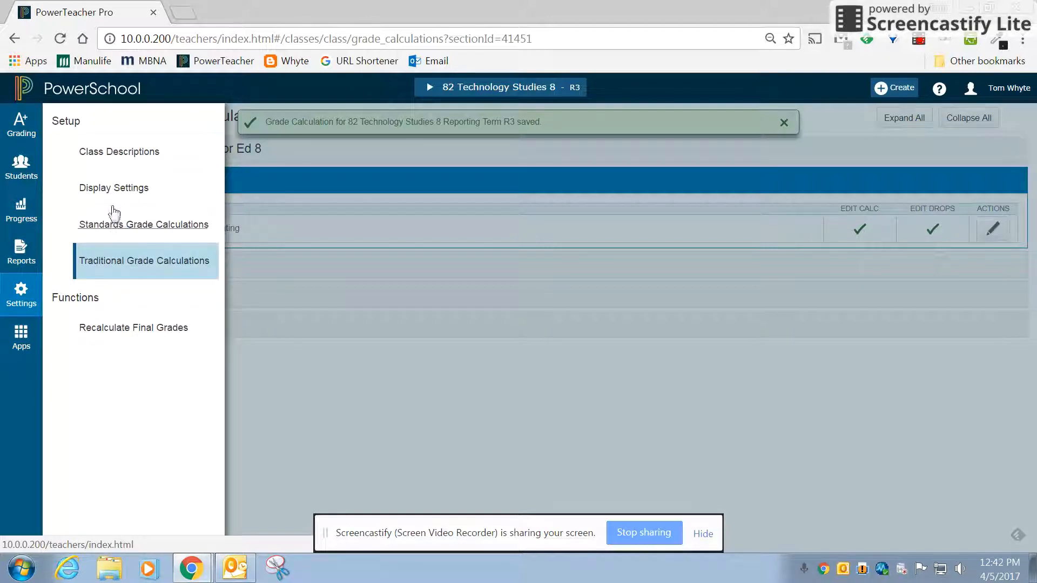
{"action": "left_click", "coordinate": [113, 189]}
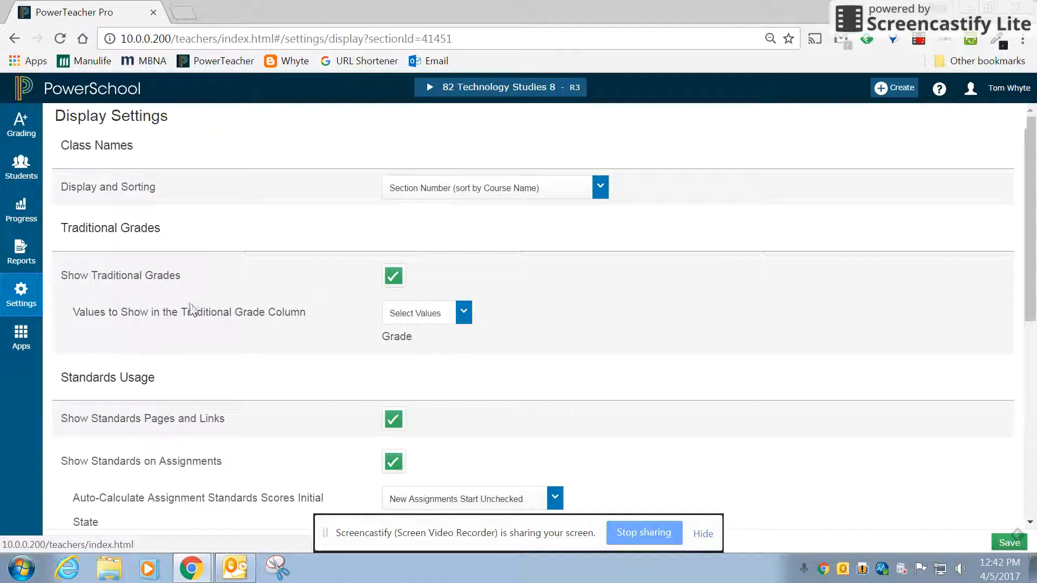
{"action": "left_click_drag", "start_coordinate": [80, 317], "coordinate": [243, 319]}
{"action": "left_click", "coordinate": [464, 314]}
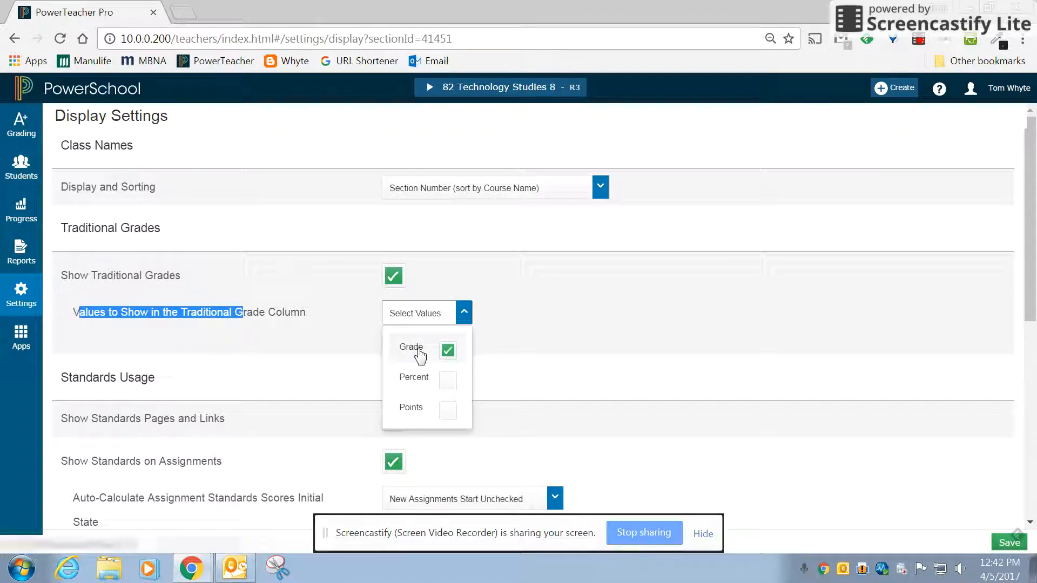
{"action": "left_click", "coordinate": [603, 323]}
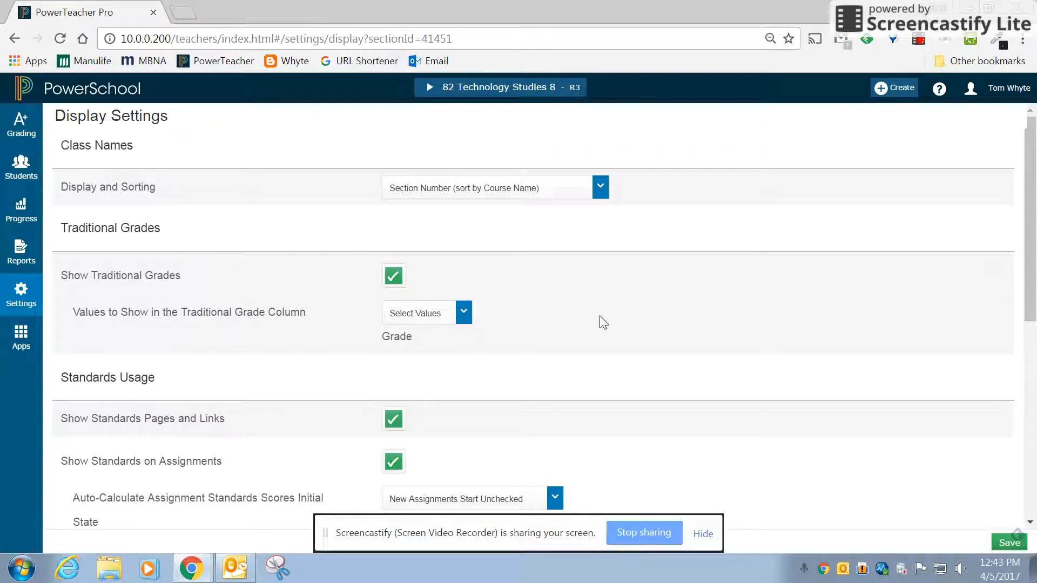
{"action": "left_click", "coordinate": [1007, 543]}
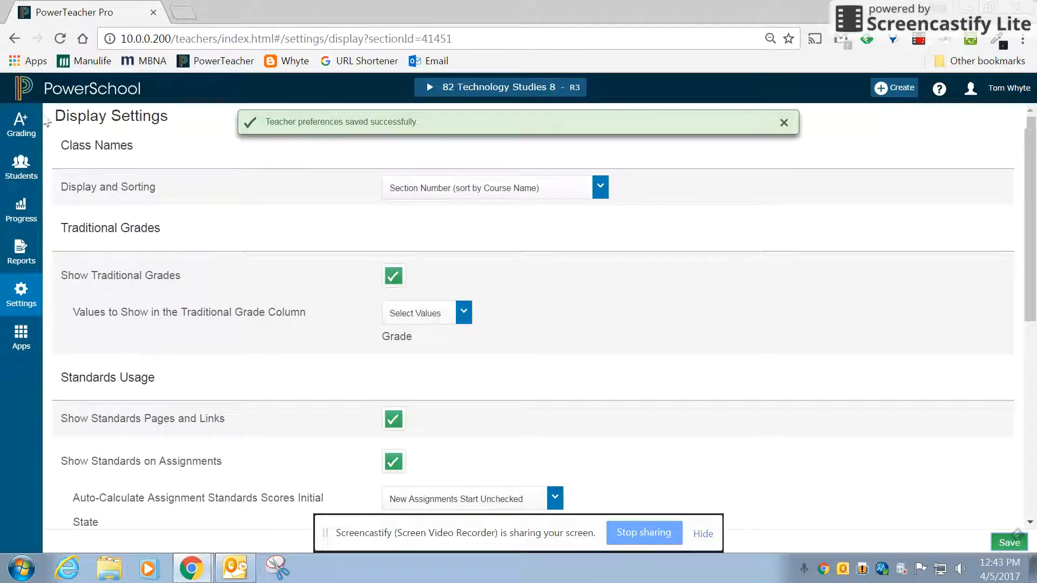
Start a new assignment for 82 Technology Studies 8 from the assignment list and name it Final Marks
{"action": "left_click", "coordinate": [21, 127]}
{"action": "left_click", "coordinate": [123, 153]}
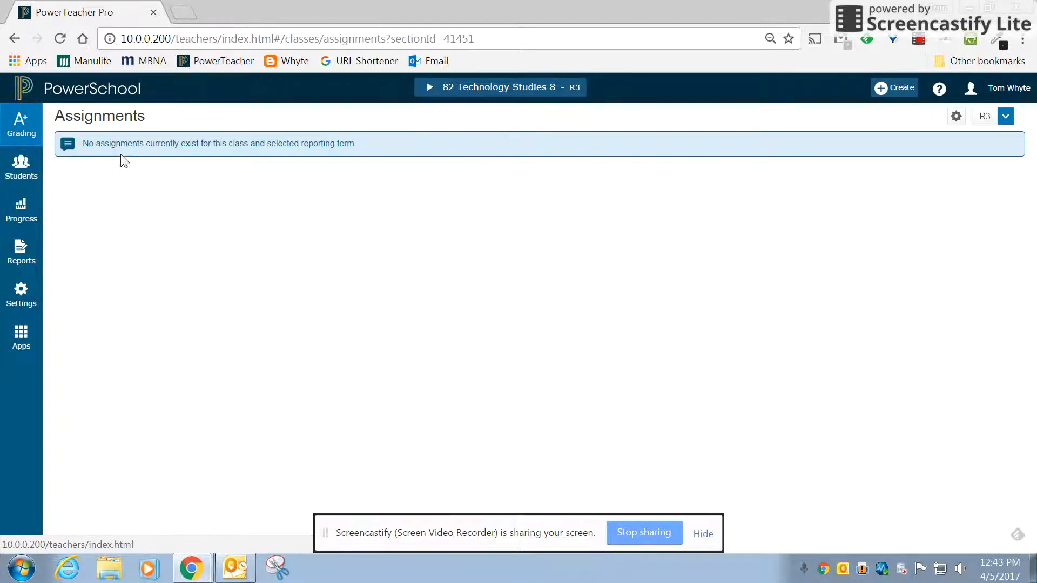
{"action": "left_click", "coordinate": [881, 88]}
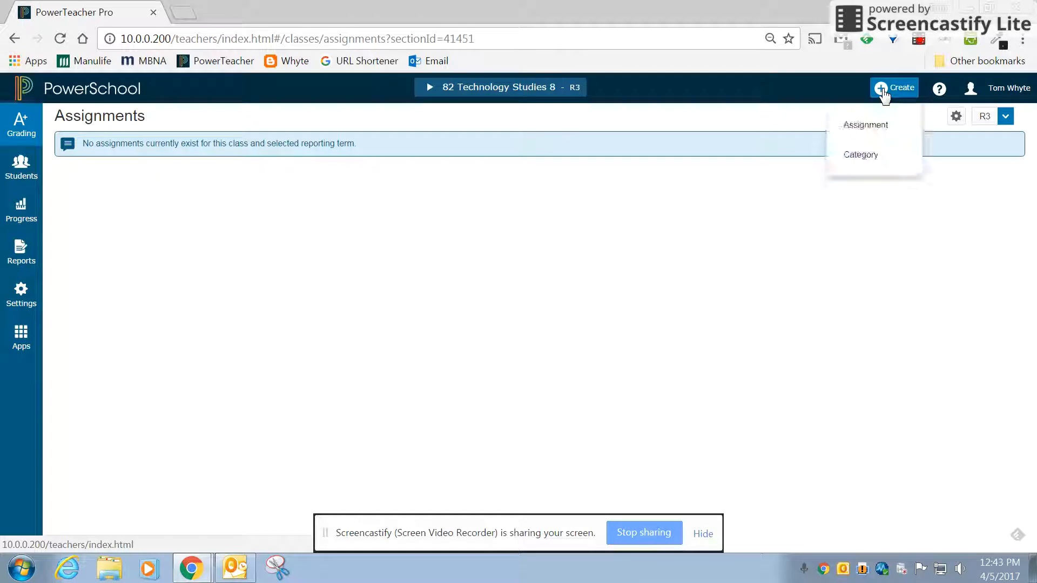
{"action": "left_click", "coordinate": [876, 130]}
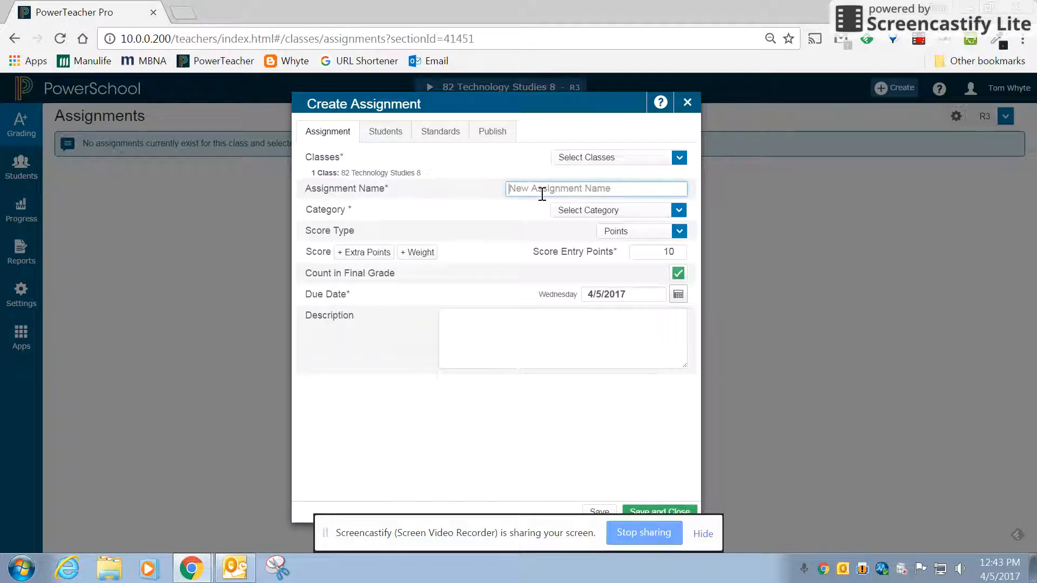
{"action": "type", "text": "Final Assi"}
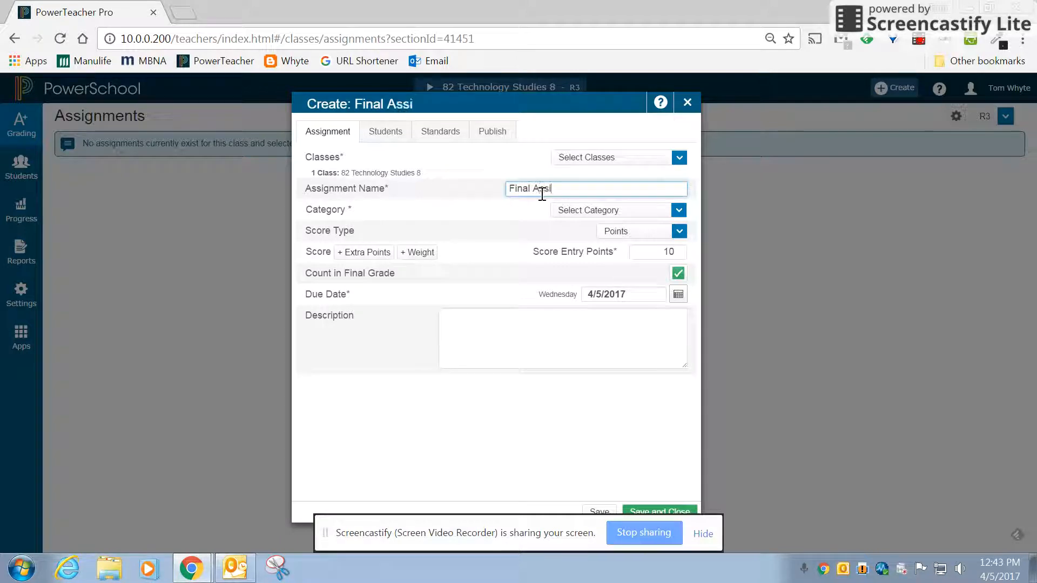
{"action": "type", "text": "gMarks"}
Set the assignment's category to Electives and its score type to Collected Only
{"action": "left_click", "coordinate": [581, 209]}
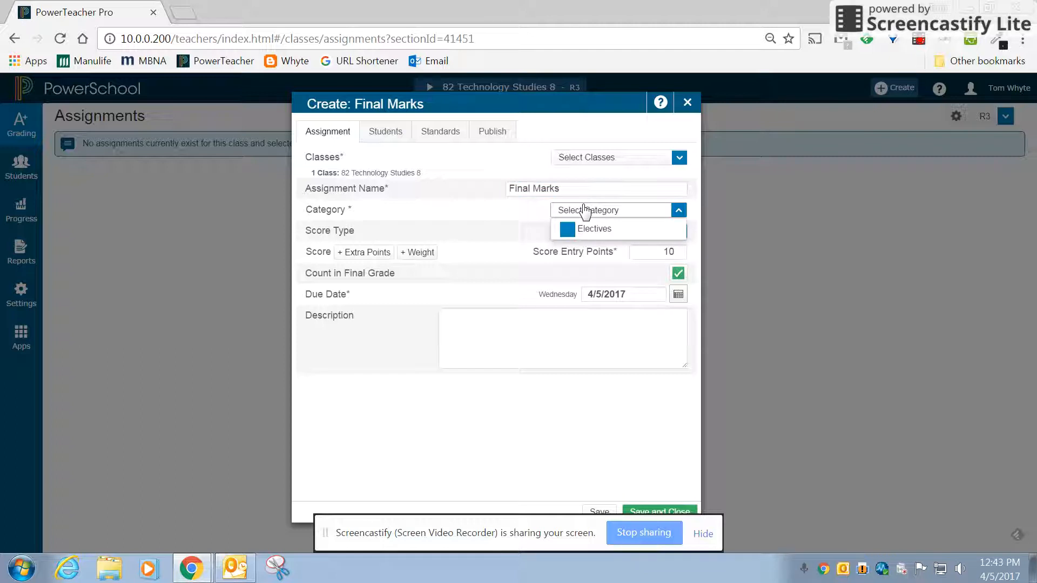
{"action": "left_click", "coordinate": [620, 233]}
{"action": "left_click", "coordinate": [626, 232]}
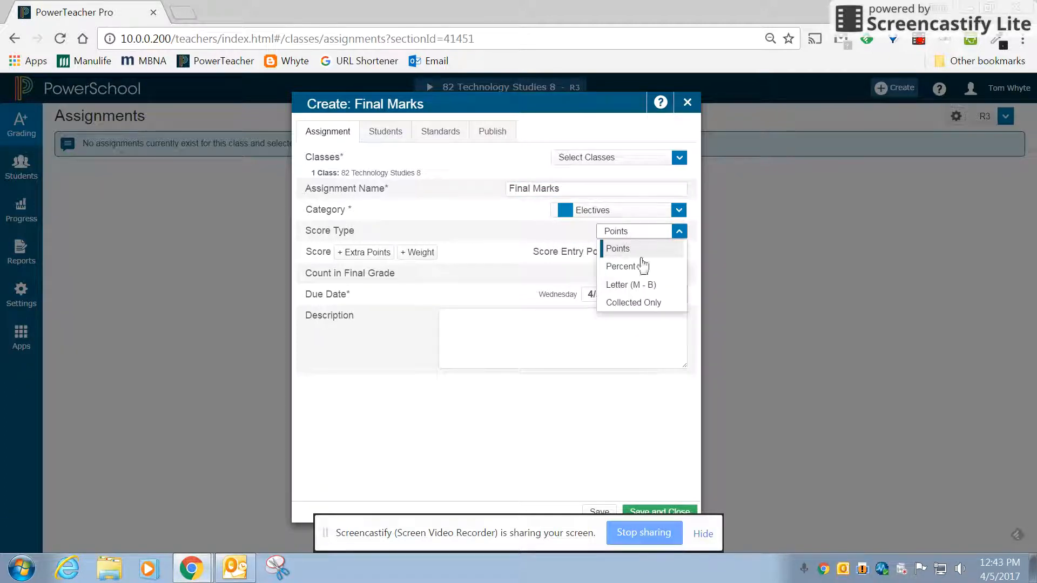
{"action": "left_click", "coordinate": [651, 306]}
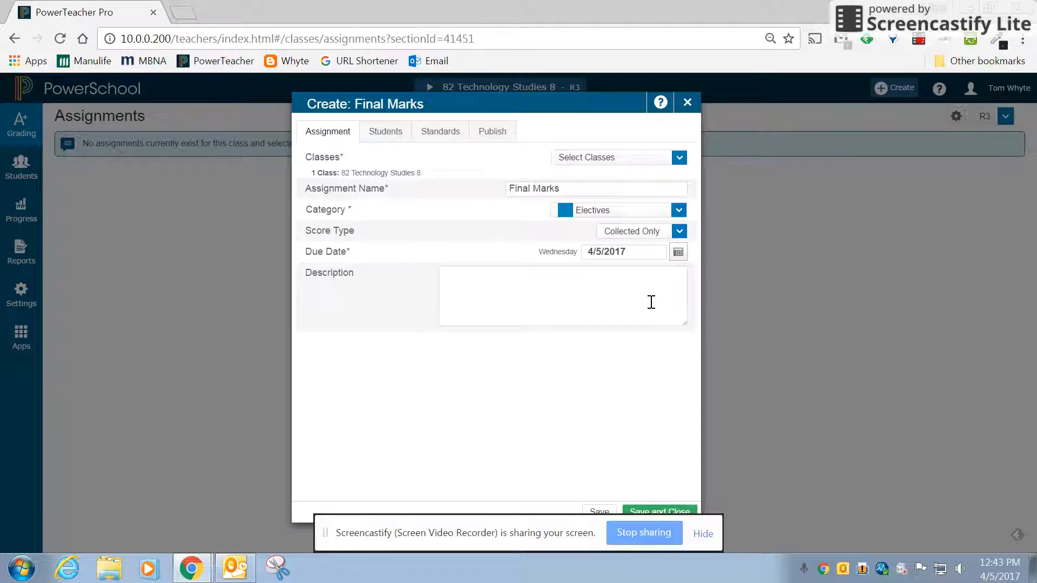
Attach all the standards, CT.1, CT.2 and CT.3, to the Final Marks assignment and save it
{"action": "left_click", "coordinate": [457, 133]}
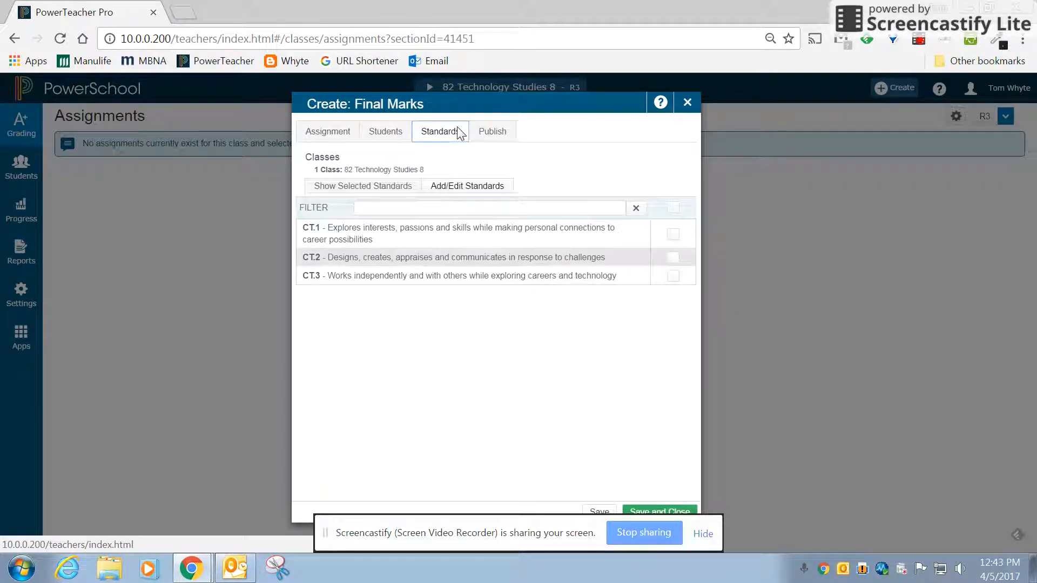
{"action": "left_click", "coordinate": [673, 208]}
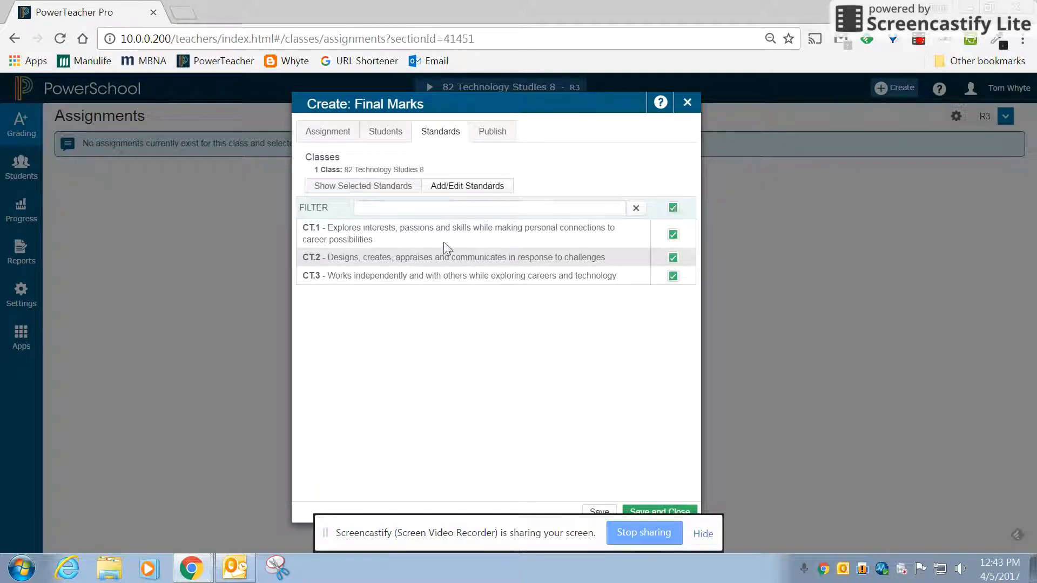
{"action": "left_click", "coordinate": [672, 513]}
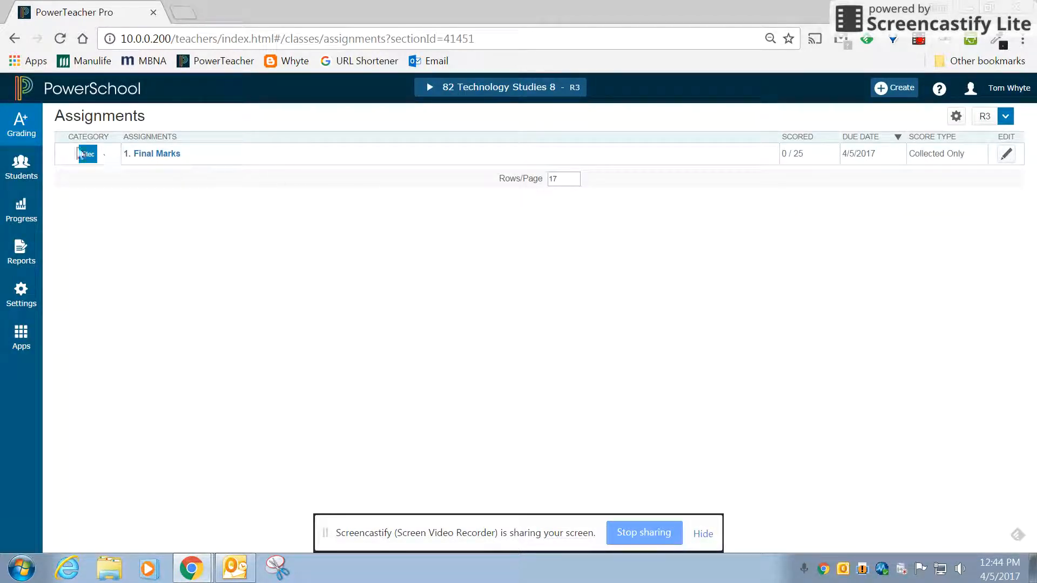
Open the Final Marks assignment for scoring and fill the Score column with Collected for every student
{"action": "left_click", "coordinate": [173, 158]}
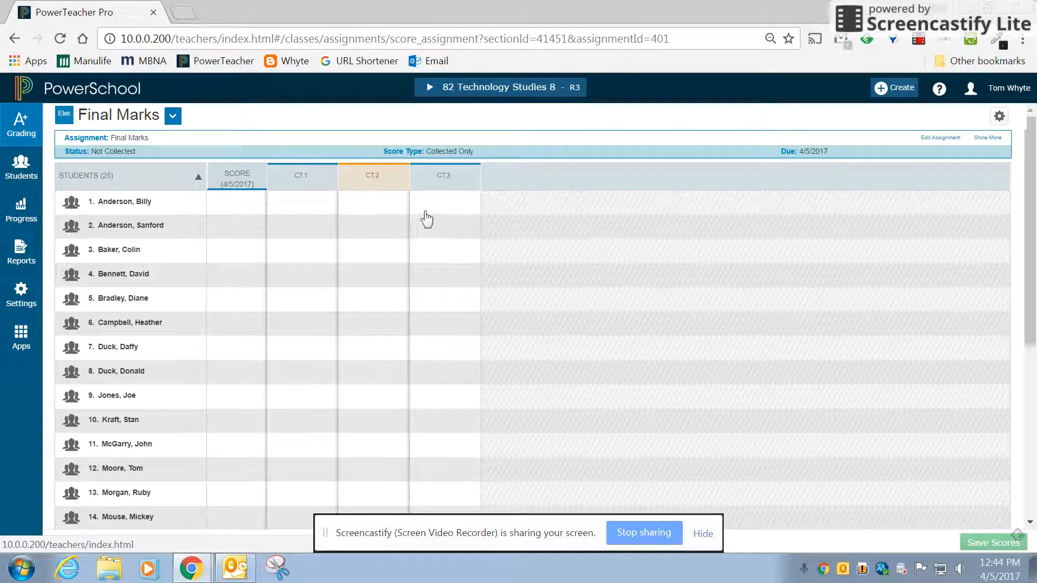
{"action": "left_click", "coordinate": [246, 211]}
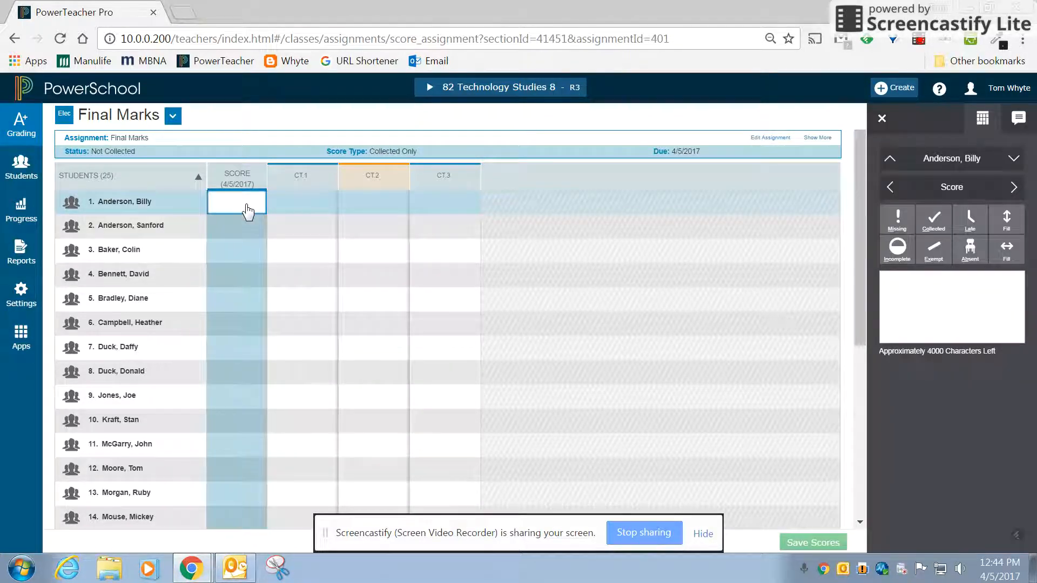
{"action": "left_click", "coordinate": [934, 221]}
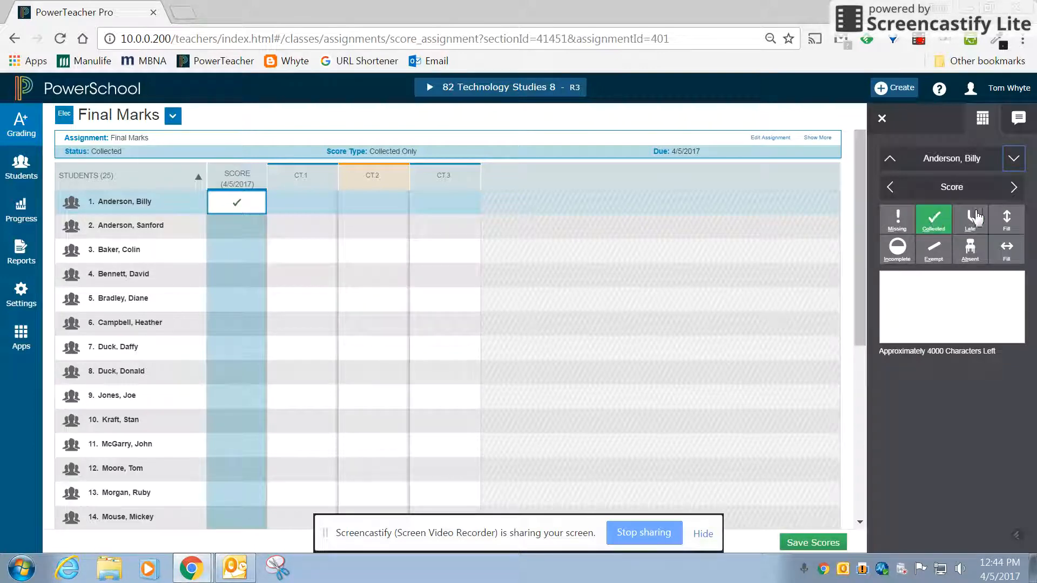
{"action": "left_click", "coordinate": [1009, 220]}
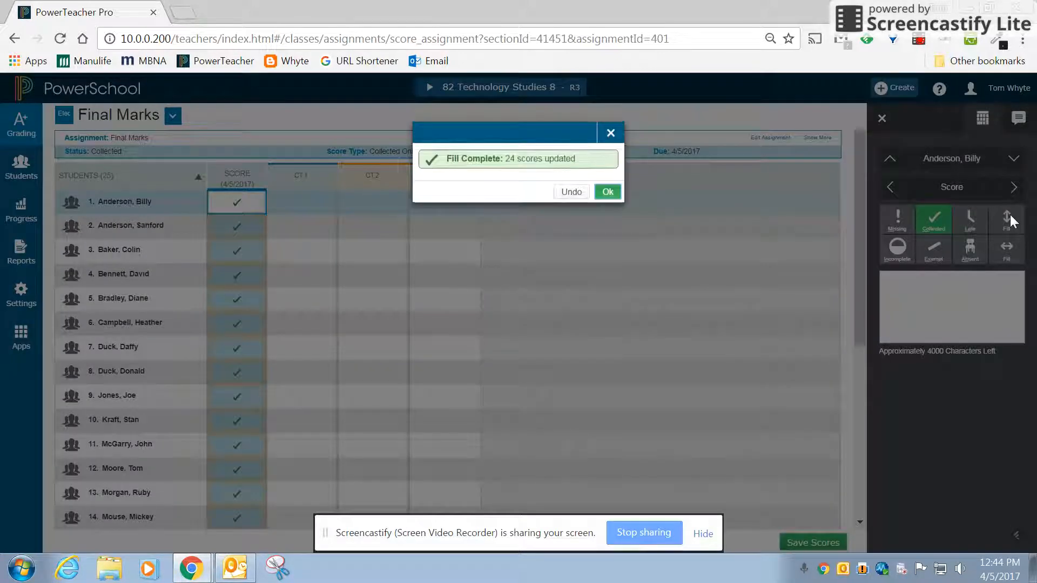
{"action": "left_click", "coordinate": [618, 192]}
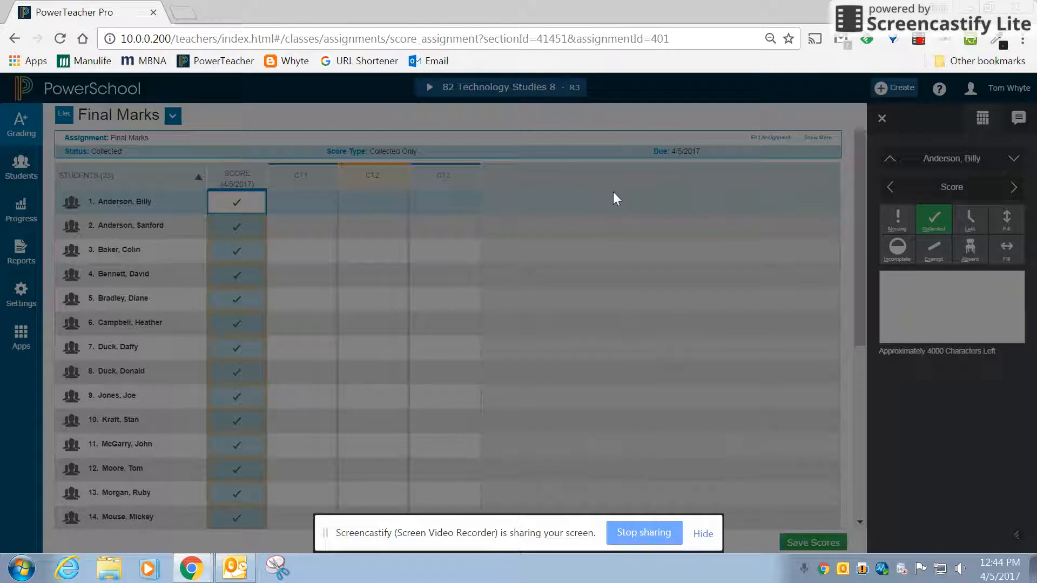
Grade the first student M for CT.1, A for CT.2 and D for CT.3, and save the scores
{"action": "left_click", "coordinate": [308, 205]}
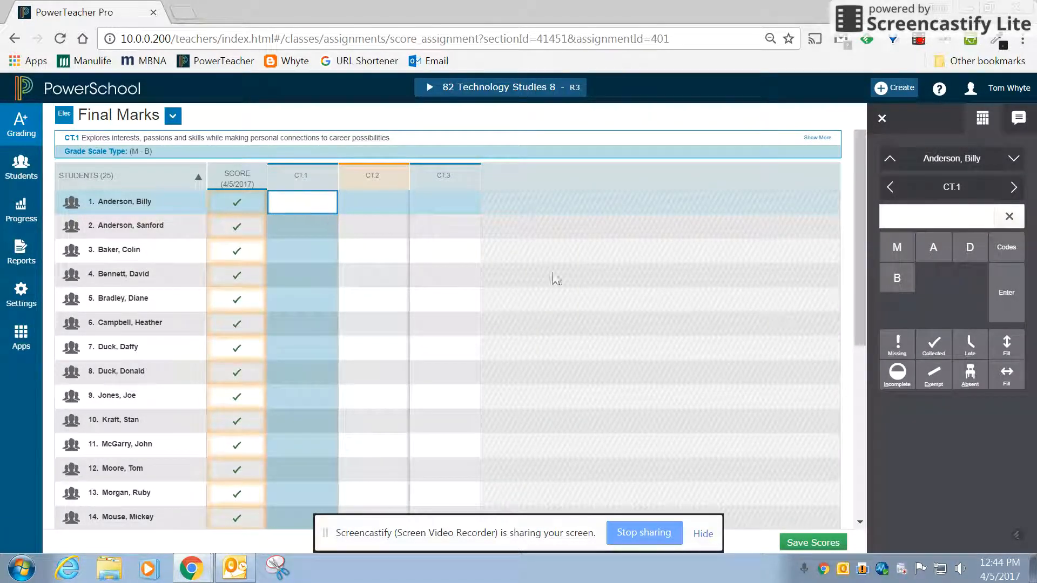
{"action": "left_click", "coordinate": [896, 248]}
{"action": "left_click", "coordinate": [381, 212]}
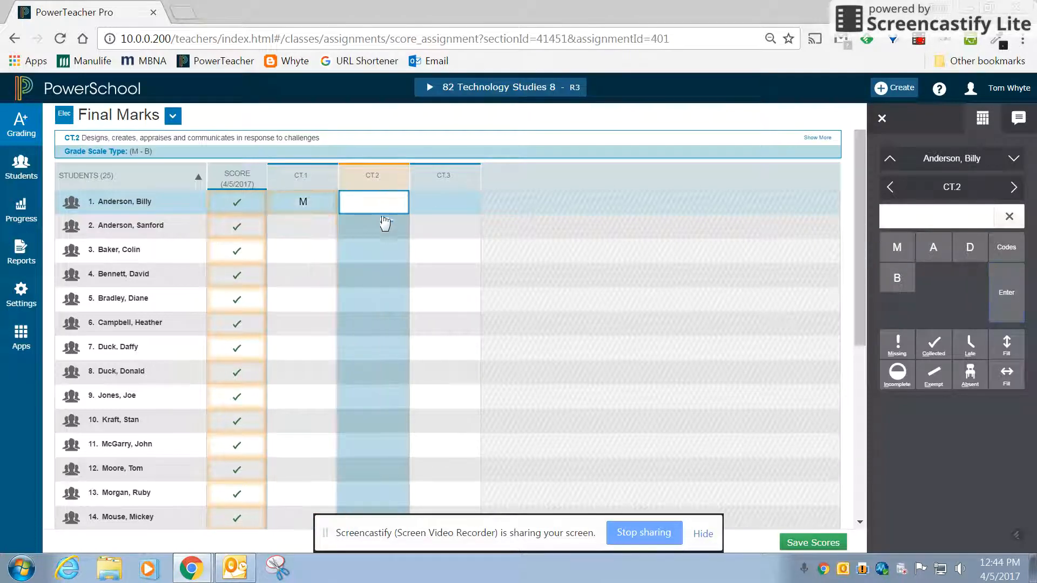
{"action": "left_click", "coordinate": [934, 248]}
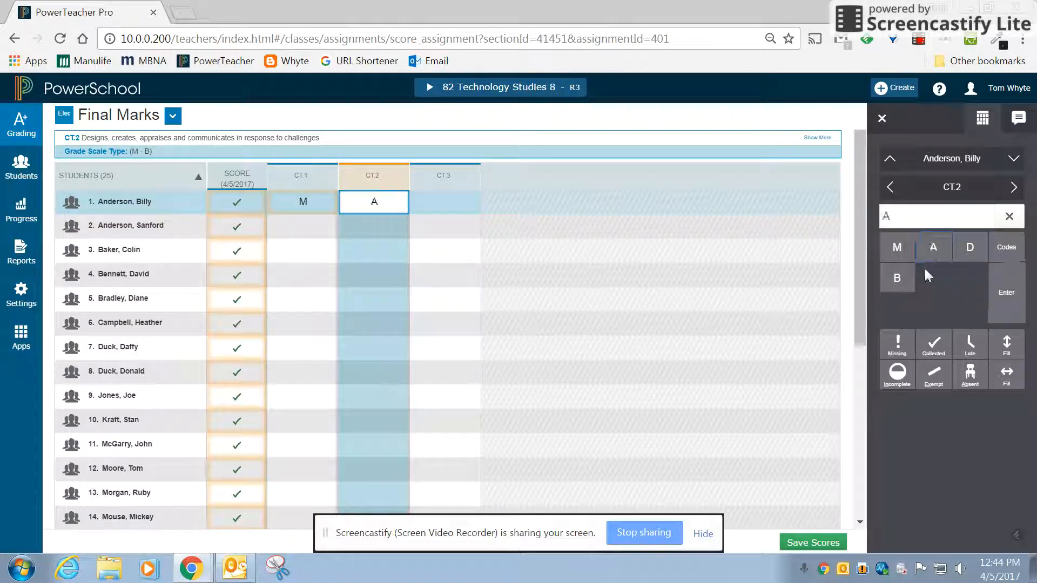
{"action": "left_click", "coordinate": [464, 208]}
{"action": "left_click", "coordinate": [978, 254]}
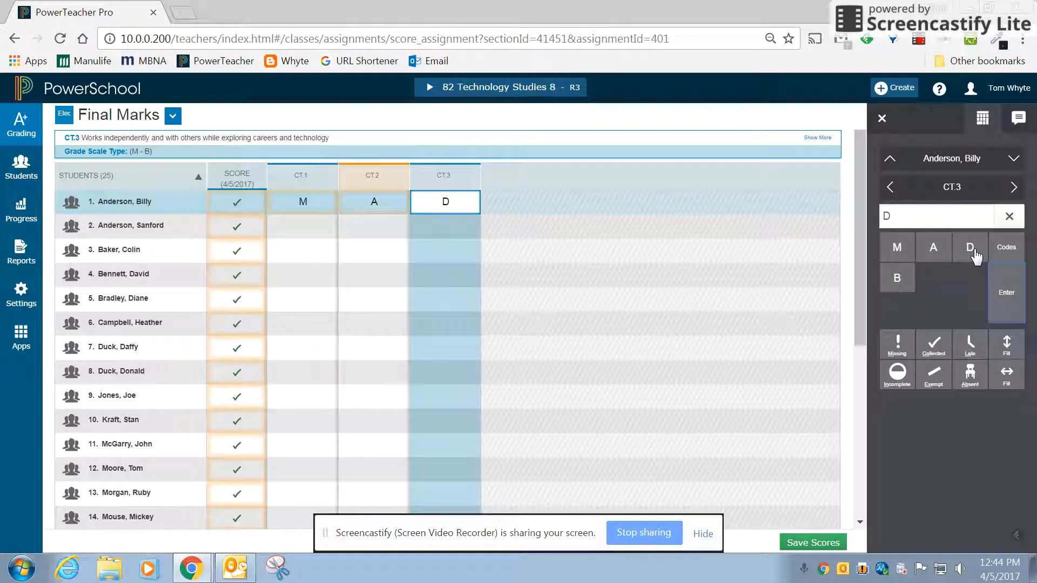
{"action": "left_click", "coordinate": [817, 545]}
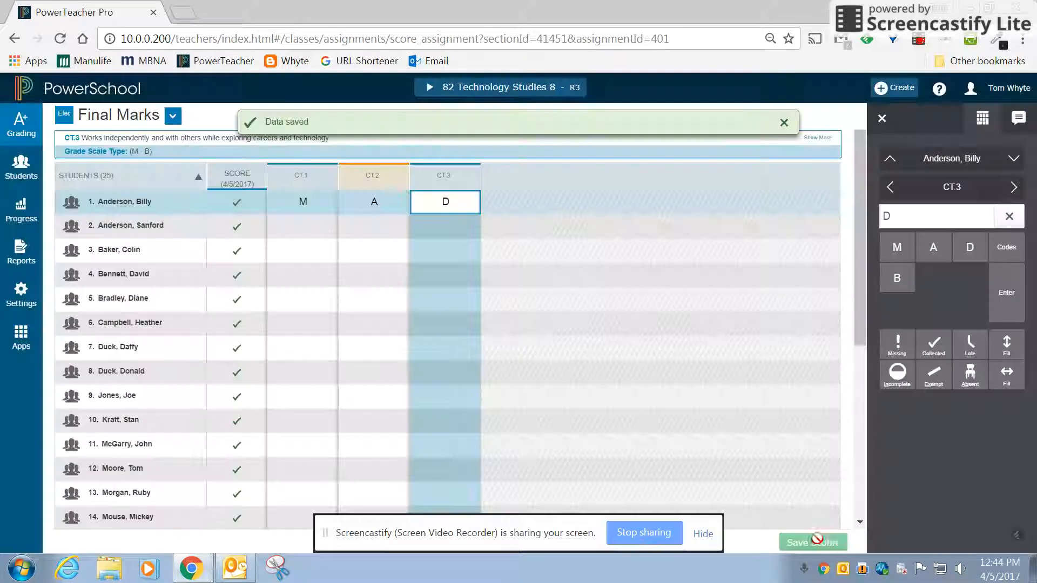
Open the class scoresheet and check the first student's overall R3 grade
{"action": "left_click", "coordinate": [19, 127]}
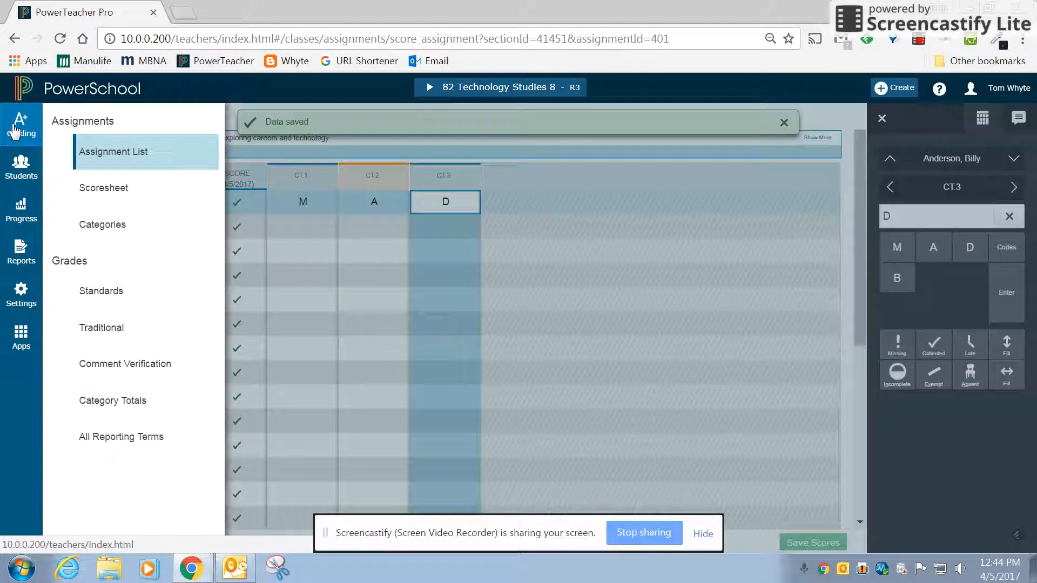
{"action": "left_click", "coordinate": [118, 188]}
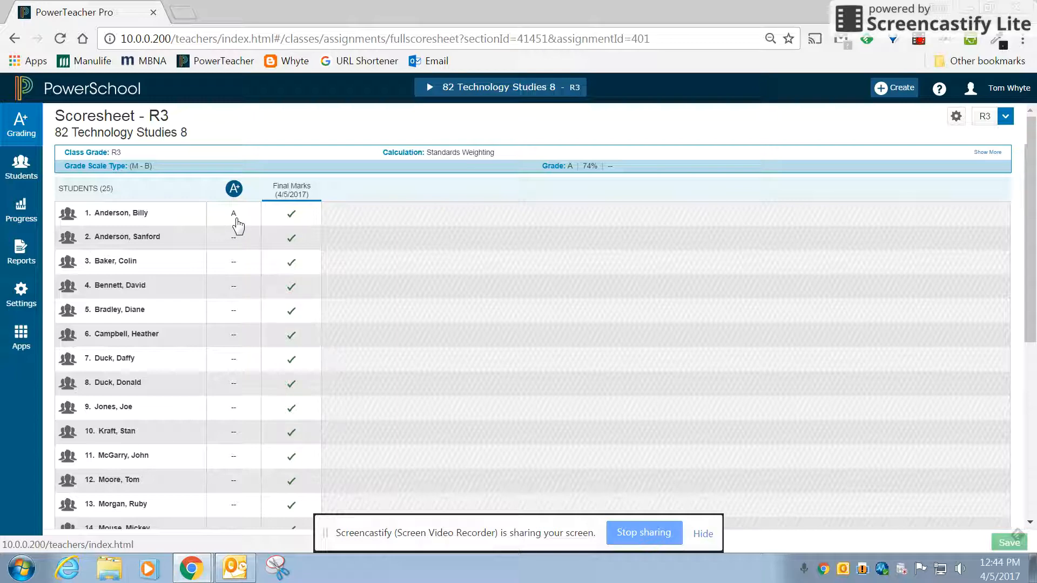
Reopen the Final Marks assignment, replace the first student's CT.3 grade with the special code NR, and save the scores
{"action": "left_click", "coordinate": [21, 124]}
{"action": "left_click", "coordinate": [107, 153]}
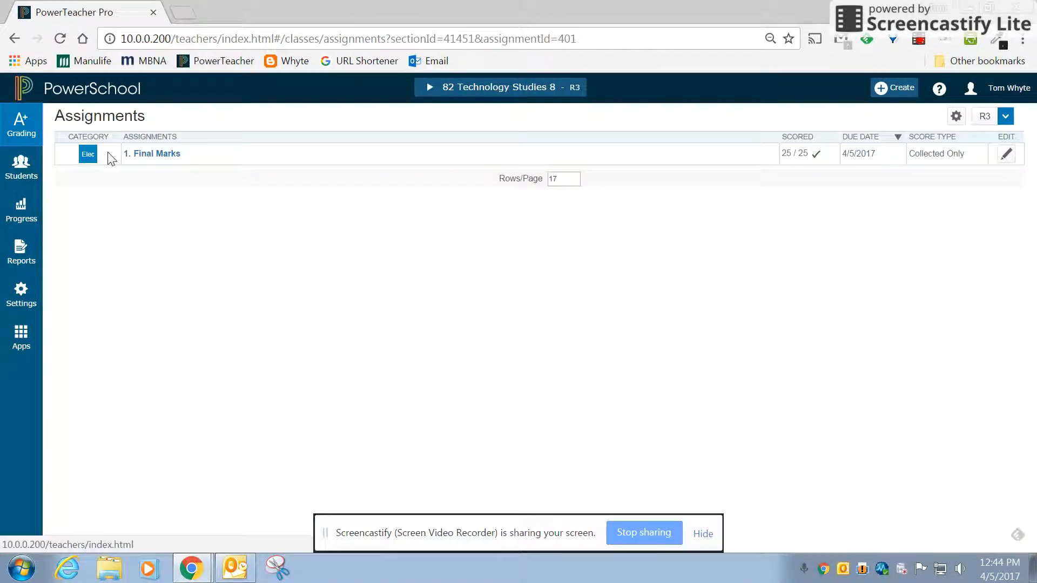
{"action": "left_click", "coordinate": [152, 154]}
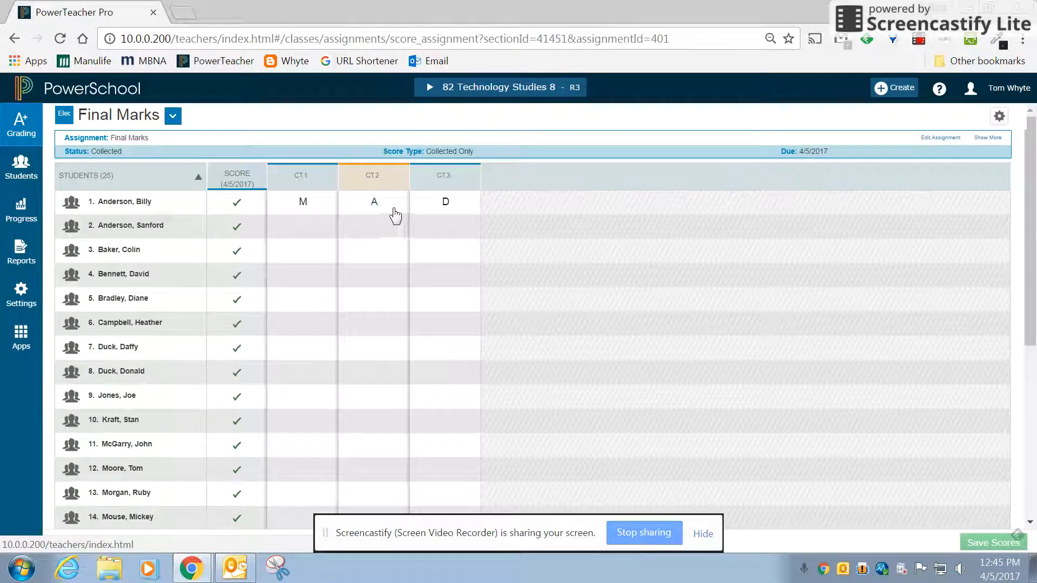
{"action": "left_click", "coordinate": [444, 216]}
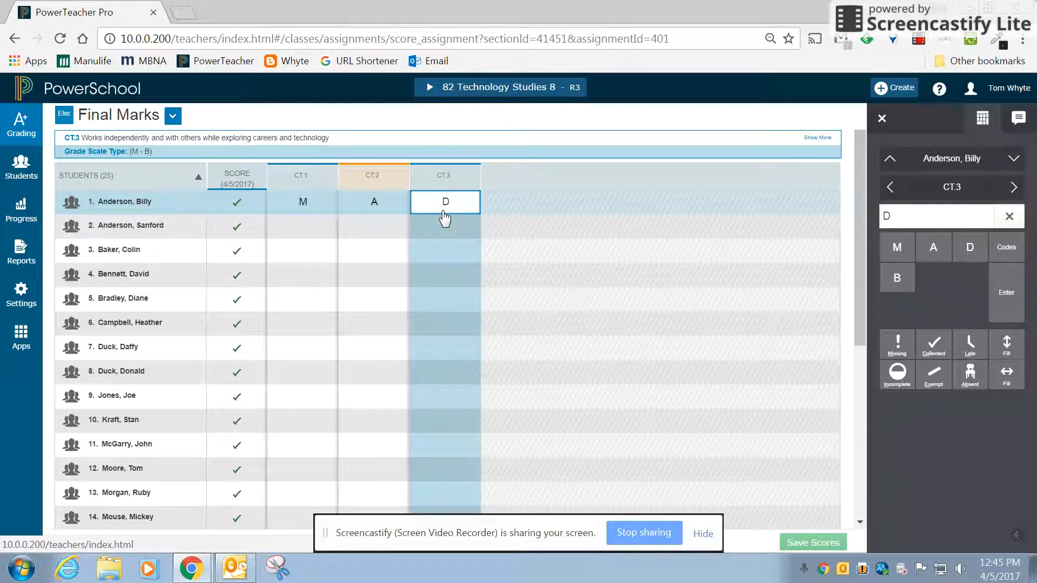
{"action": "left_click", "coordinate": [1017, 250]}
{"action": "left_click", "coordinate": [775, 184]}
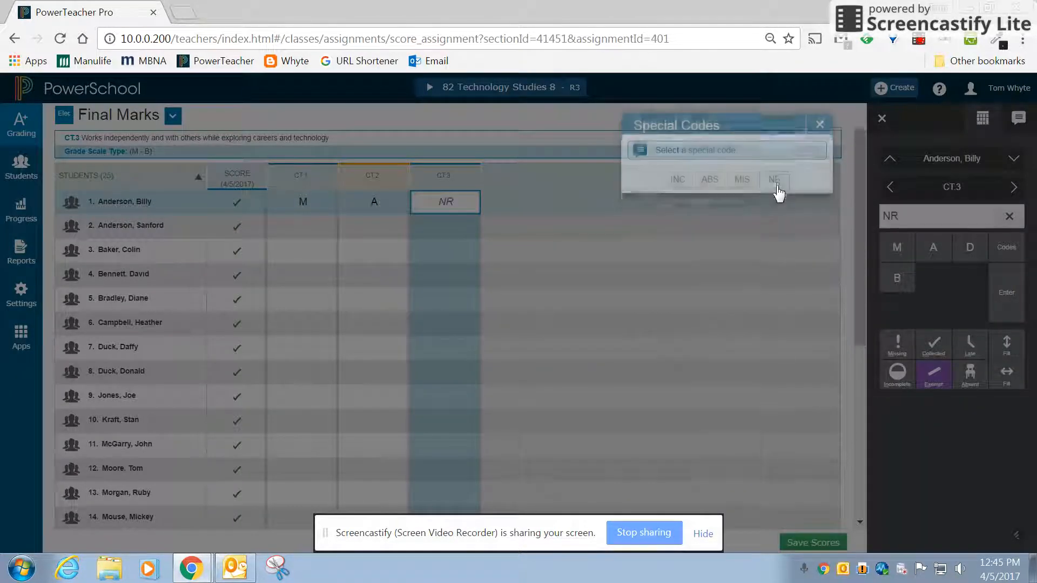
{"action": "left_click", "coordinate": [813, 543]}
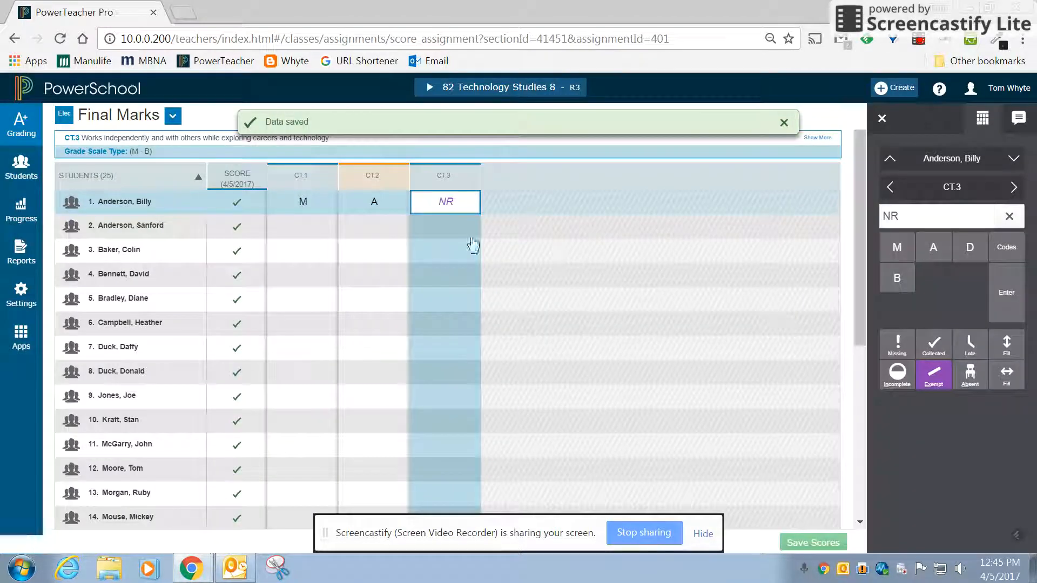
Return to the class scoresheet and check the first student's recalculated overall R3 grade
{"action": "left_click", "coordinate": [28, 133]}
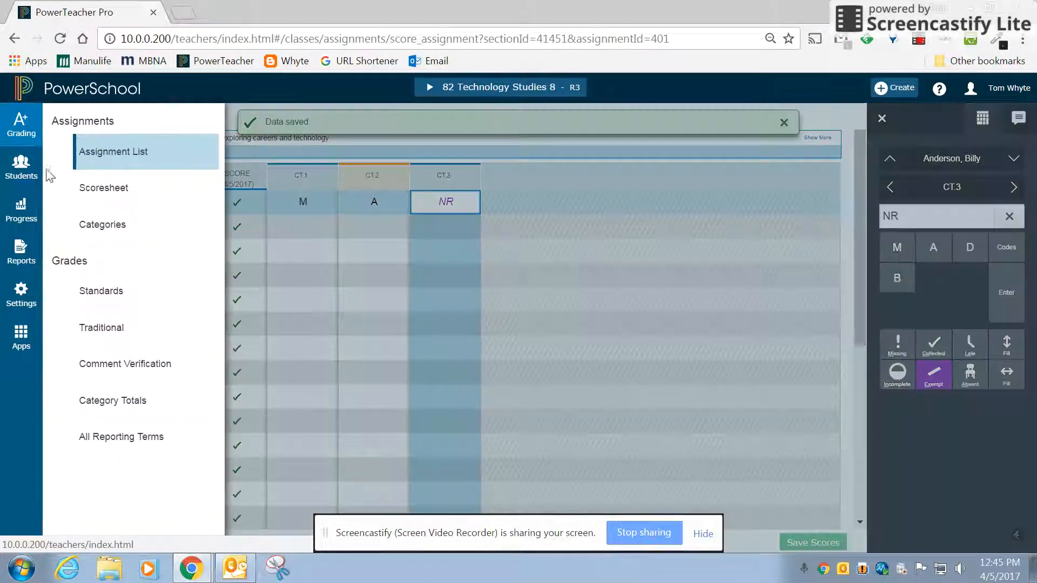
{"action": "left_click", "coordinate": [106, 190]}
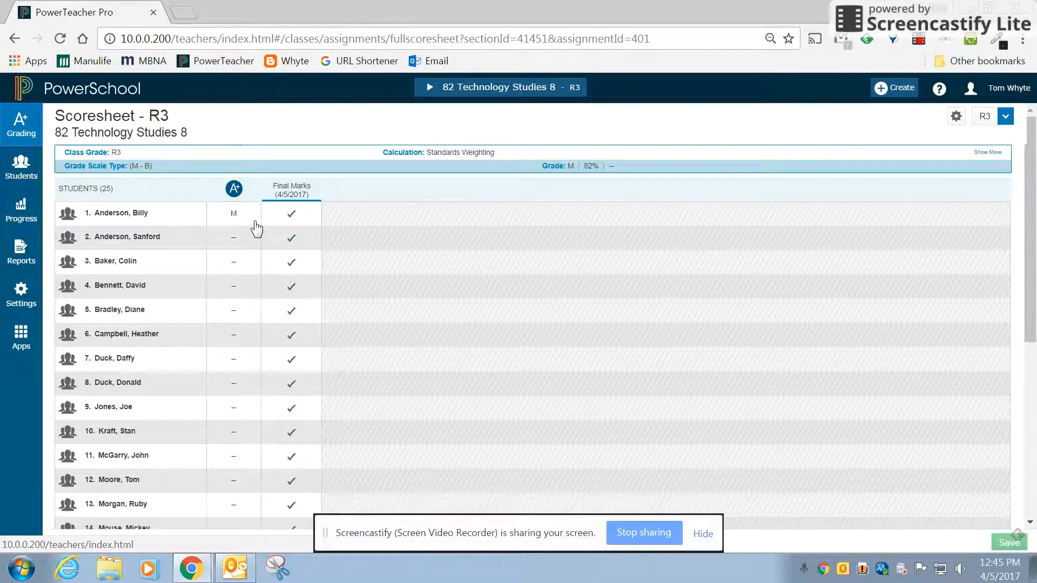
Review the class's Traditional Grade Calculations formula for R3 and look over the Display Settings
{"action": "left_click", "coordinate": [22, 134]}
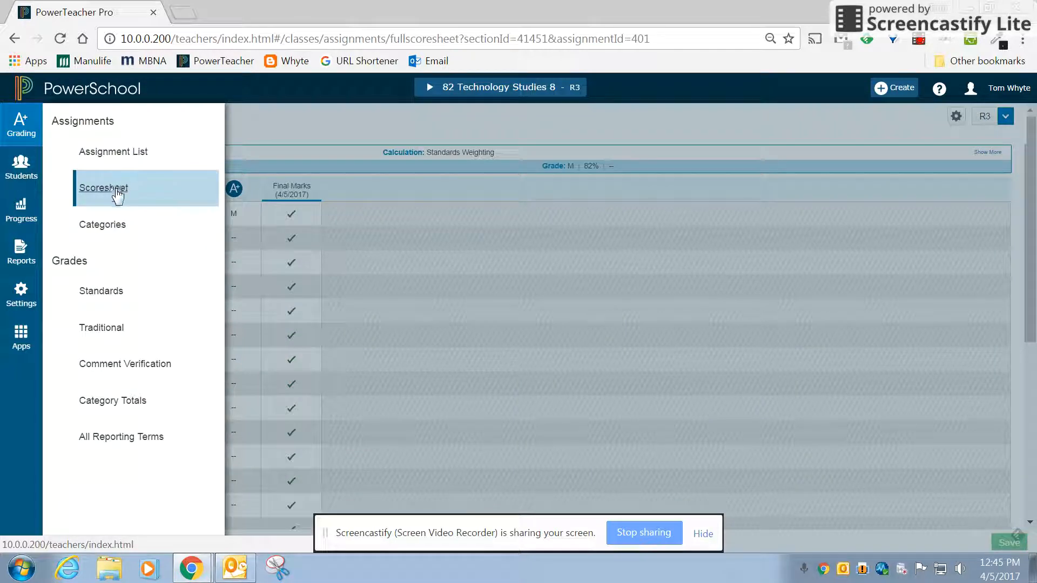
{"action": "left_click", "coordinate": [21, 294]}
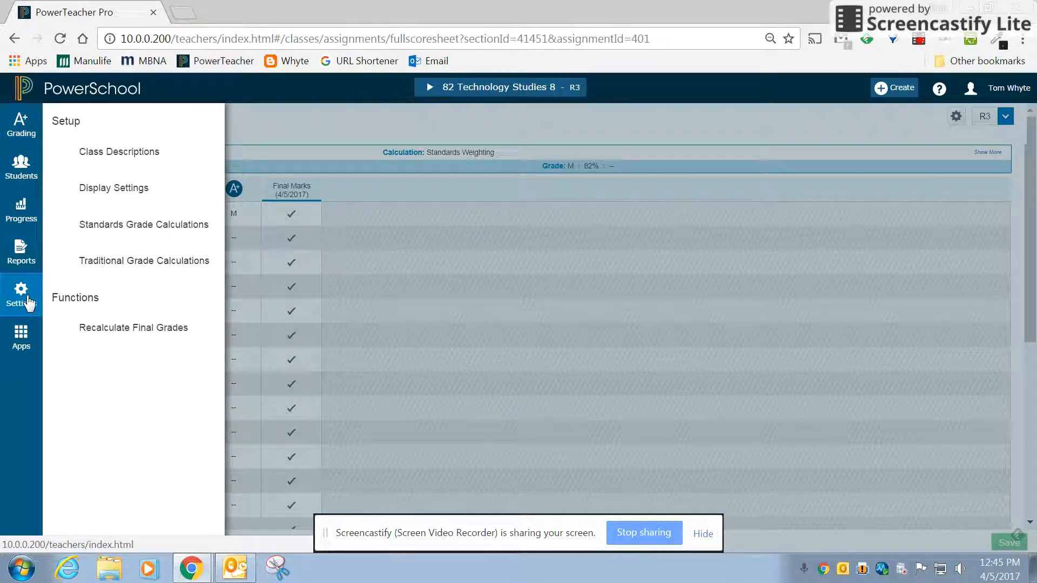
{"action": "left_click", "coordinate": [148, 263]}
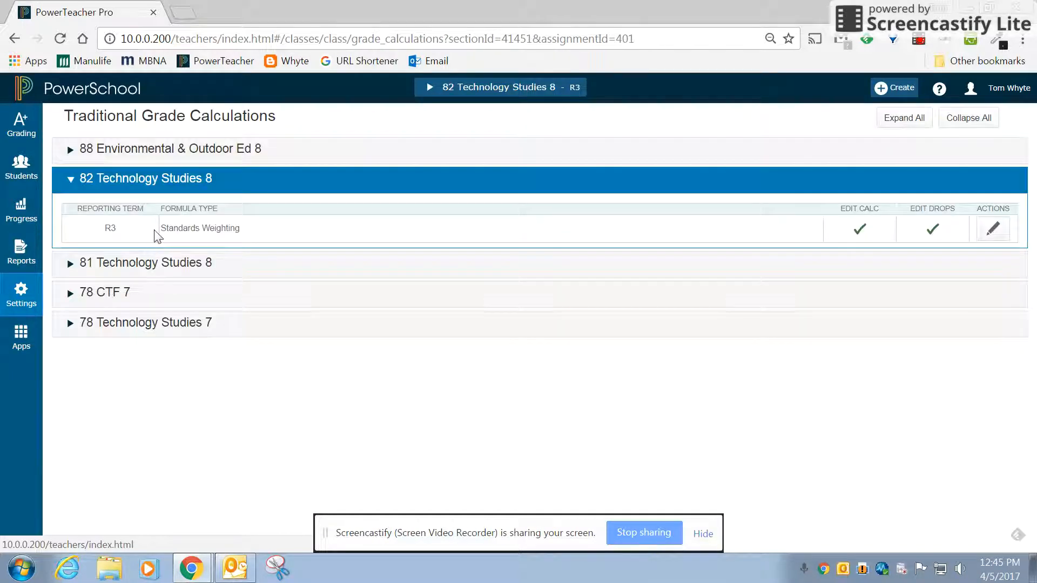
{"action": "left_click", "coordinate": [22, 292]}
{"action": "left_click", "coordinate": [115, 196]}
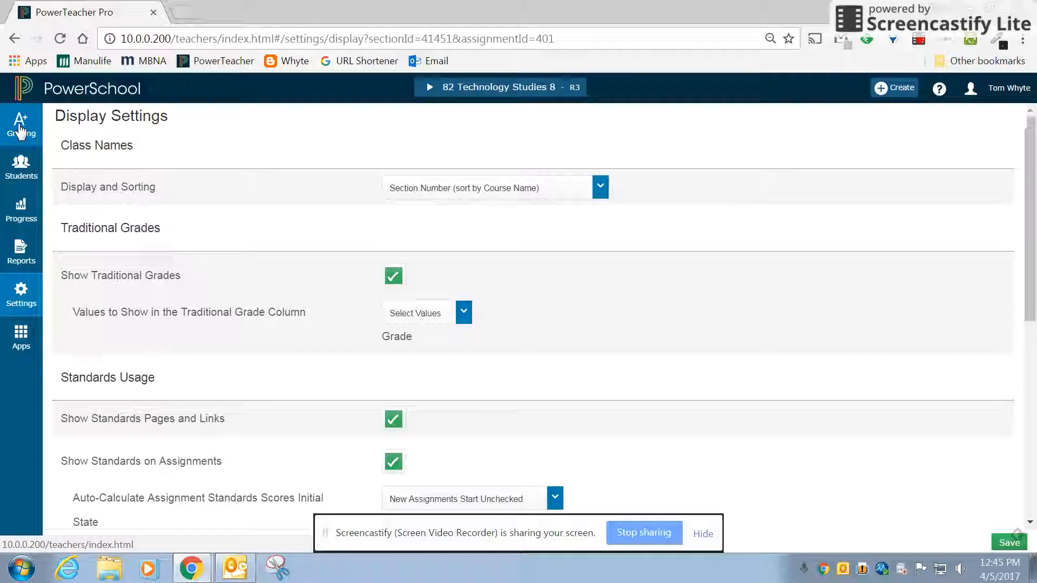
Open the Final Marks assignment from the assignment list to view its standards scores
{"action": "left_click", "coordinate": [21, 125]}
{"action": "left_click", "coordinate": [104, 153]}
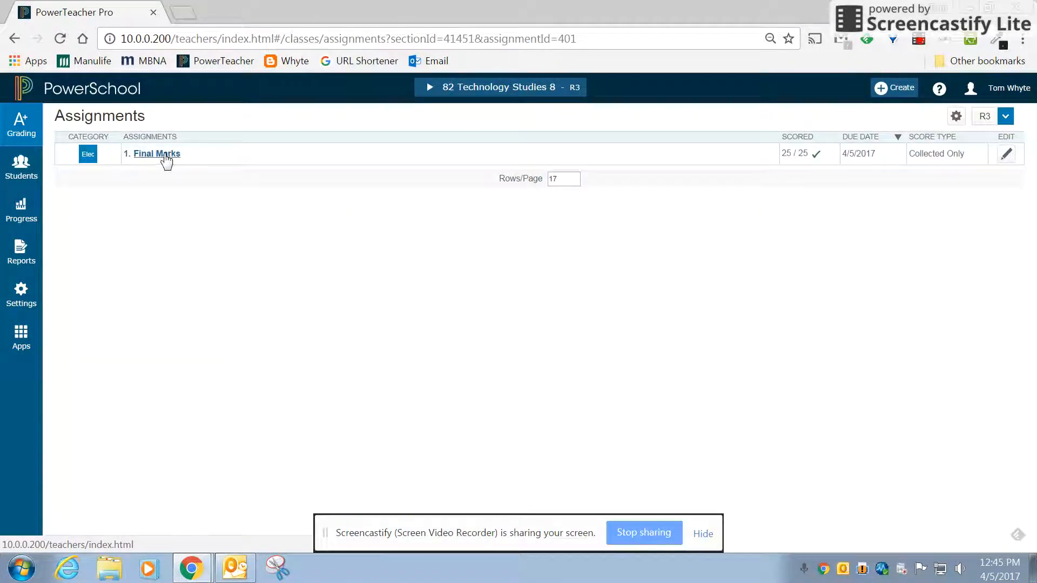
{"action": "left_click", "coordinate": [163, 154]}
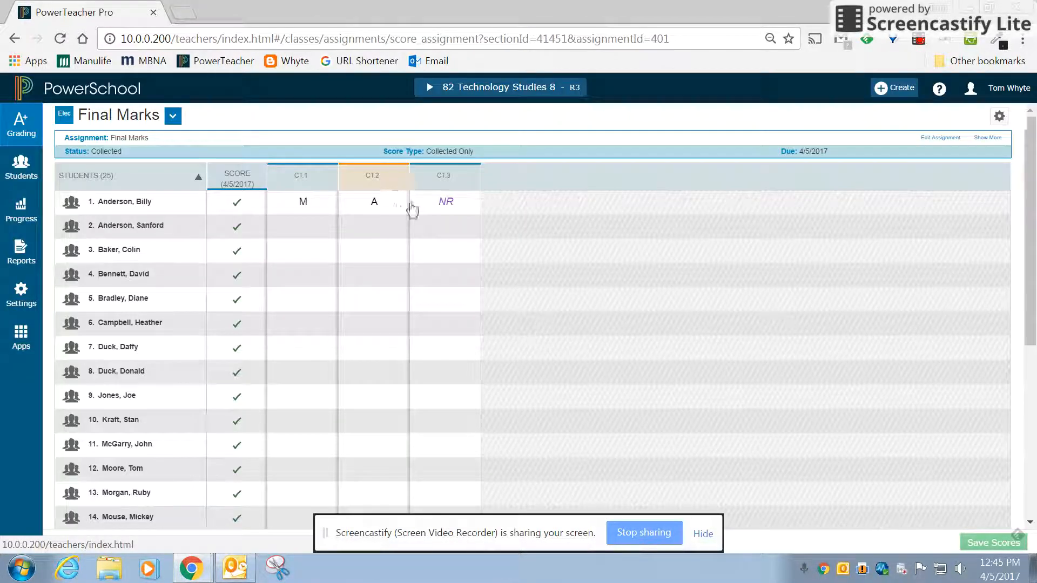